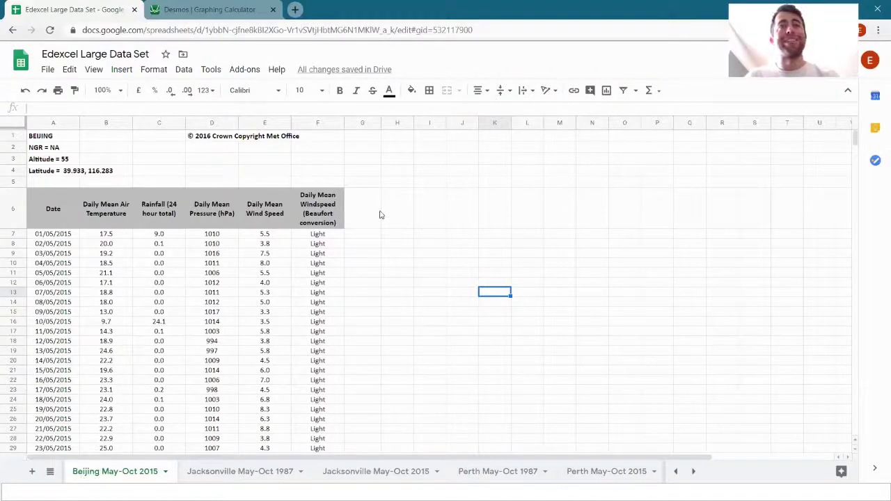
# Make an initial selection in the temperature column of the spreadsheet, then clear it.
pyautogui.click(399, 257)
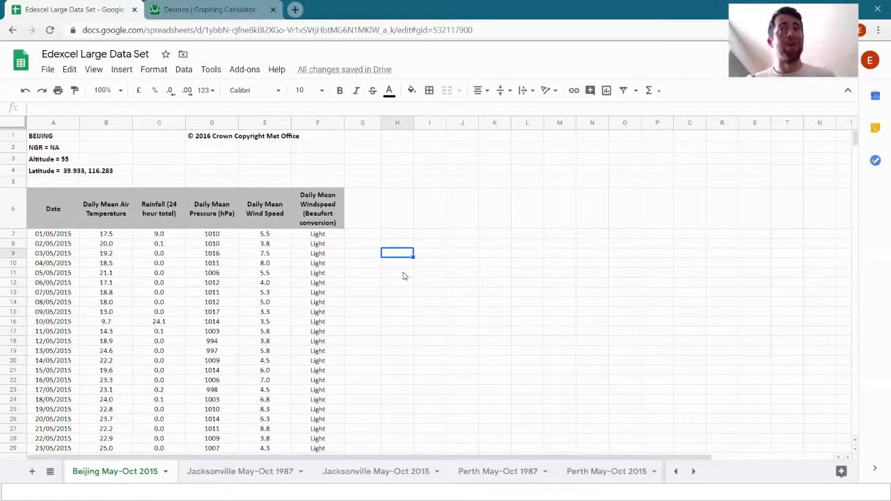
pyautogui.click(429, 302)
pyautogui.scroll(-3, 91, 233)
pyautogui.scroll(2, 119, 279)
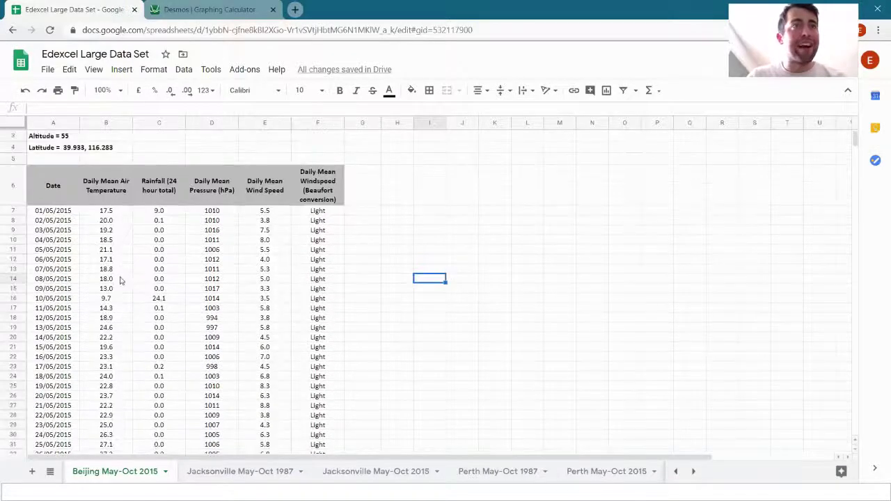
pyautogui.moveTo(122, 211); pyautogui.dragTo(112, 399)
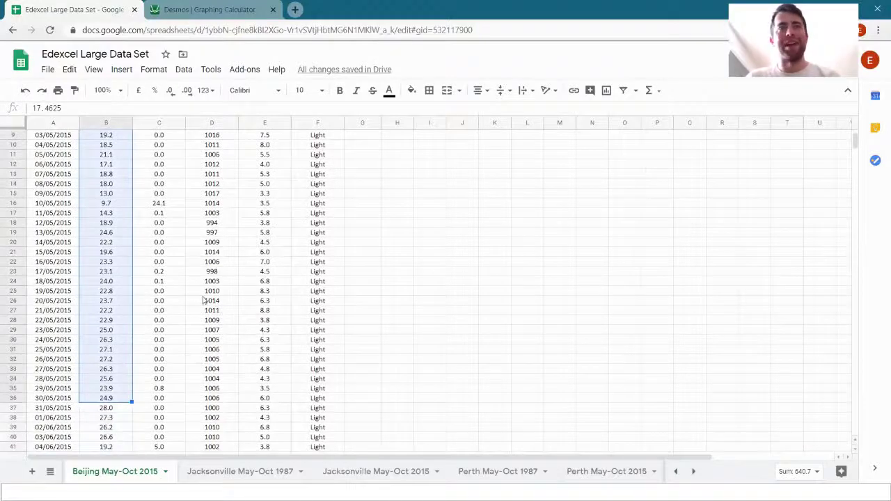
pyautogui.scroll(-9, 201, 301)
pyautogui.scroll(11, 195, 303)
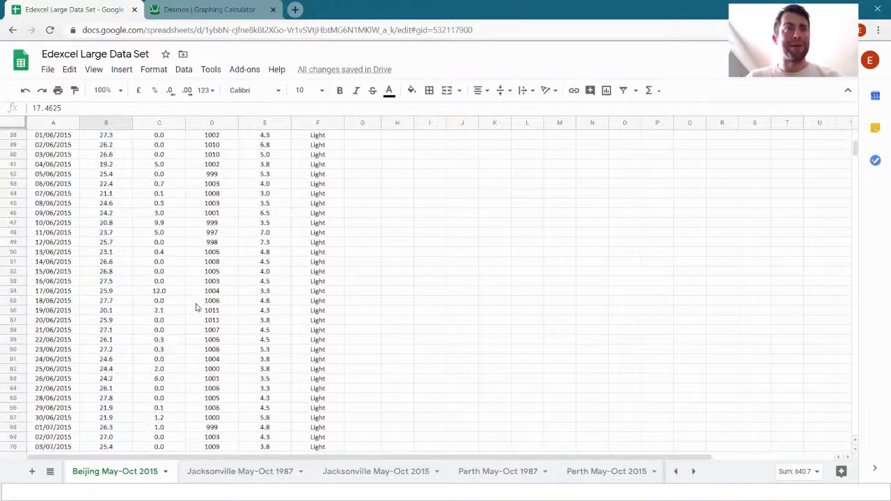
pyautogui.click(171, 244)
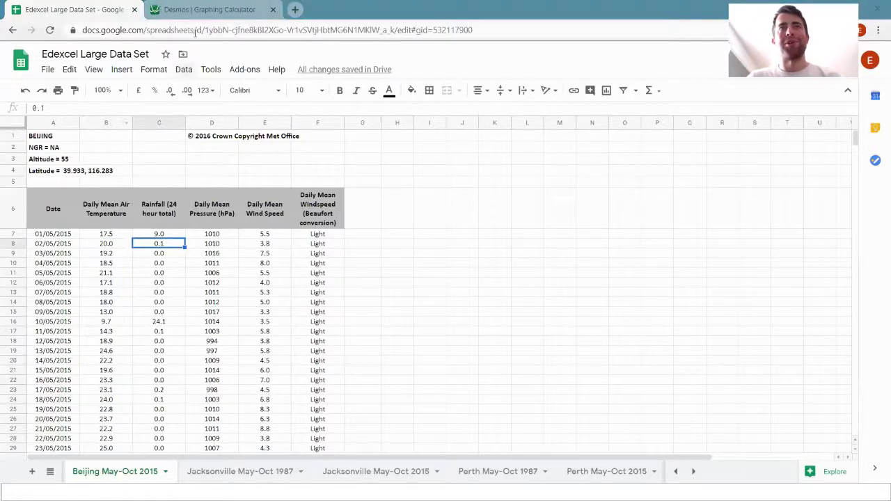
# Select Beijing's May 2015 daily mean temperatures, B7:B37, and copy them.
pyautogui.click(205, 10)
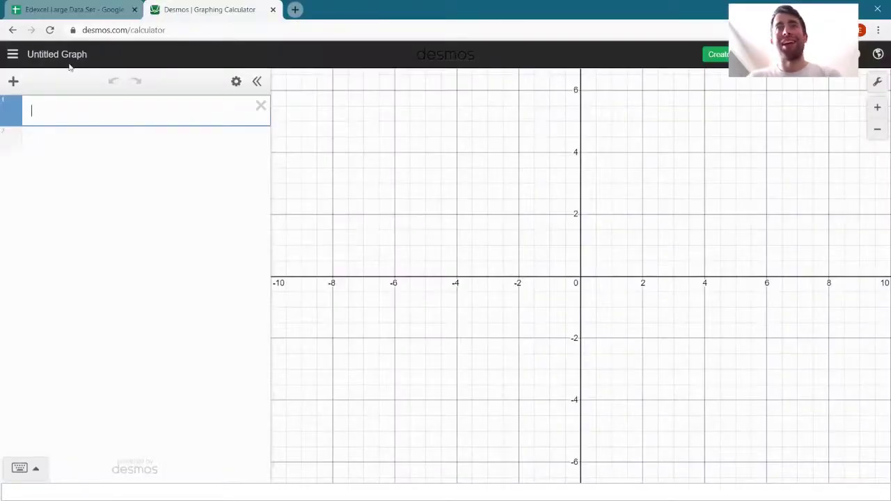
pyautogui.click(61, 10)
pyautogui.click(237, 294)
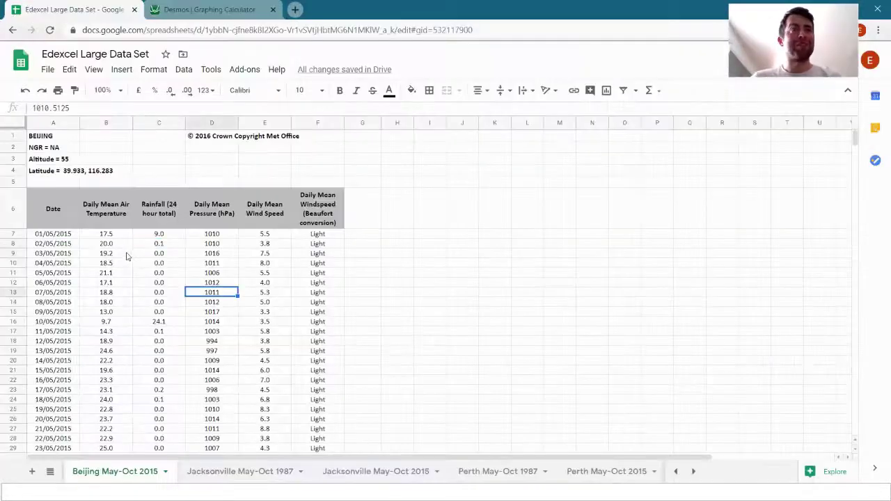
pyautogui.moveTo(115, 237); pyautogui.dragTo(121, 423)
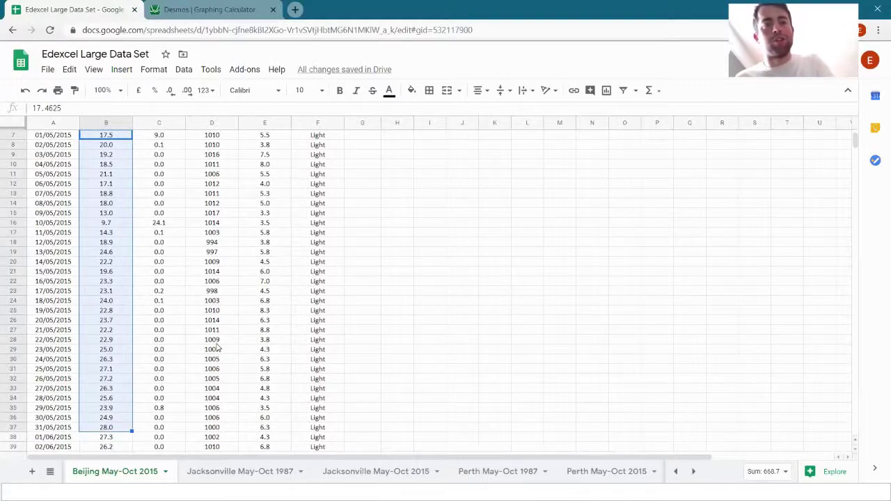
pyautogui.hotkey('ctrl', 'c')
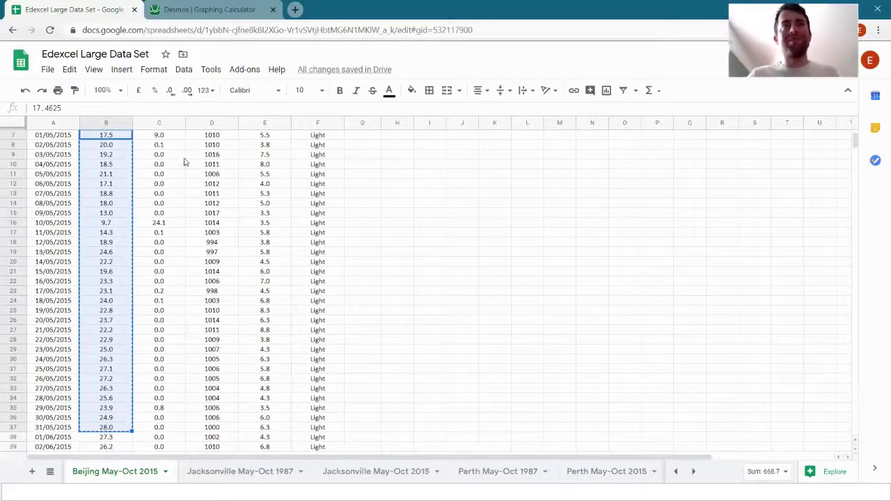
# In Desmos, paste the May temperatures as list m (17.5, 20.0, 19.2, …).
pyautogui.click(195, 9)
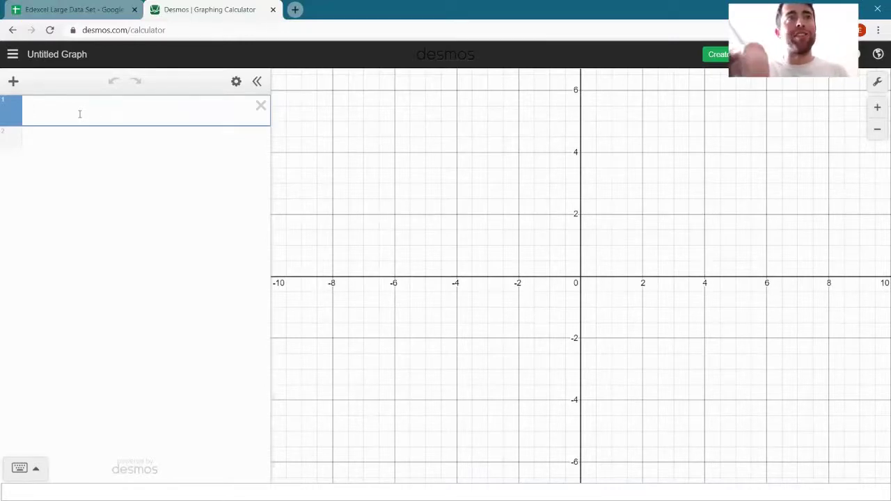
pyautogui.write('m=')
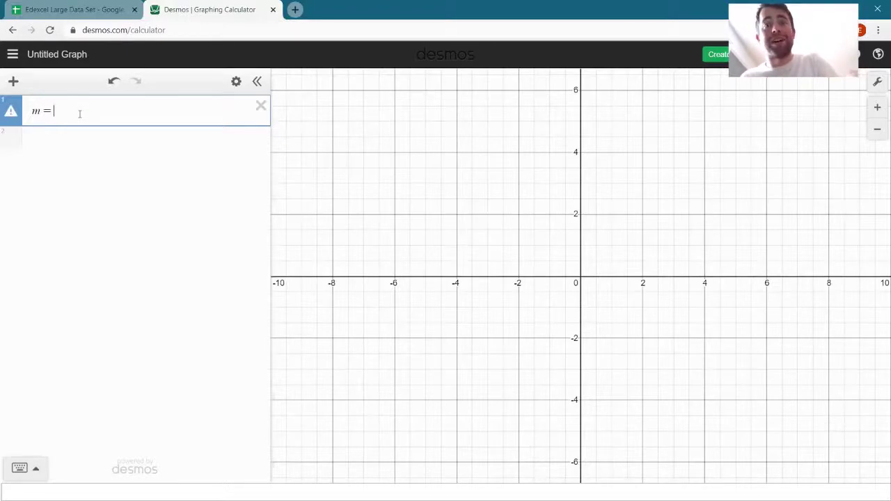
pyautogui.hotkey('ctrl', 'v')
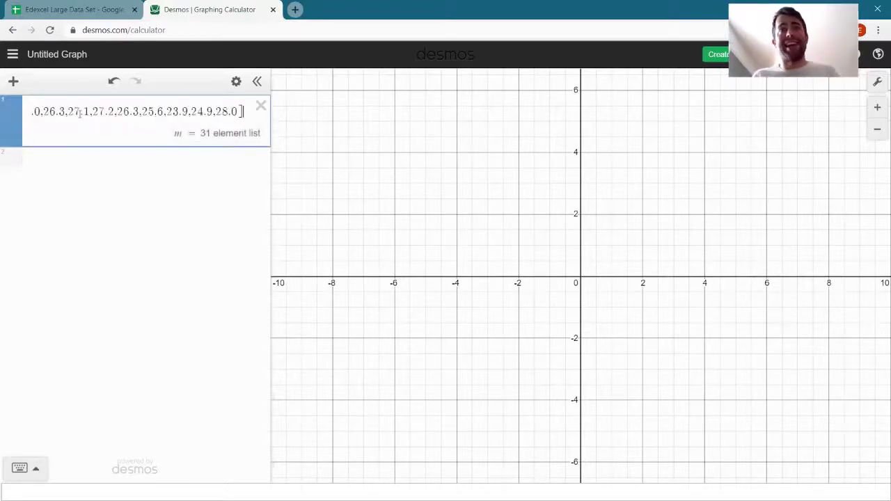
pyautogui.press('Return')
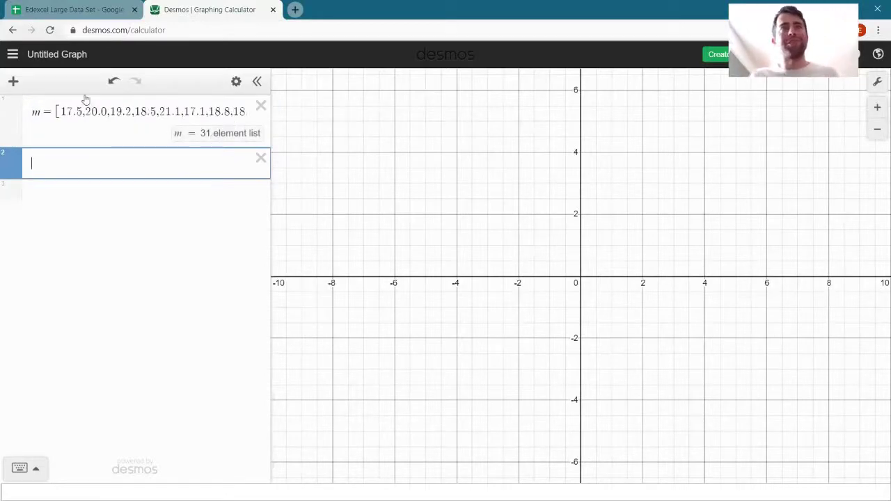
# Copy September 2015 daily mean temperatures, B131:B159, from the sheet and return to Desmos.
pyautogui.click(81, 9)
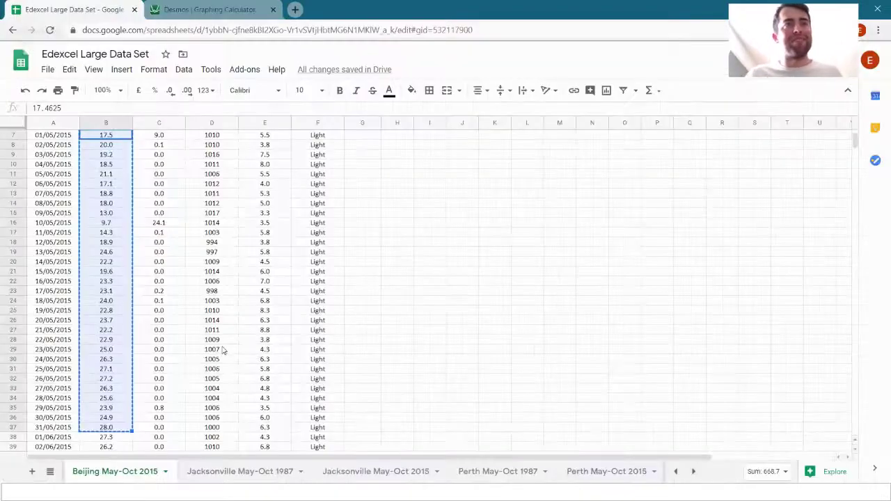
pyautogui.scroll(-5, 209, 347)
pyautogui.scroll(-12, 159, 320)
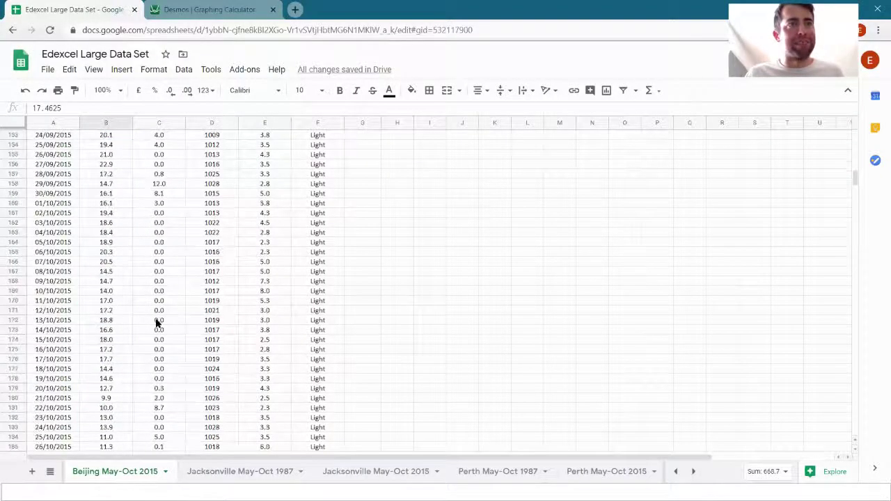
pyautogui.scroll(4, 158, 320)
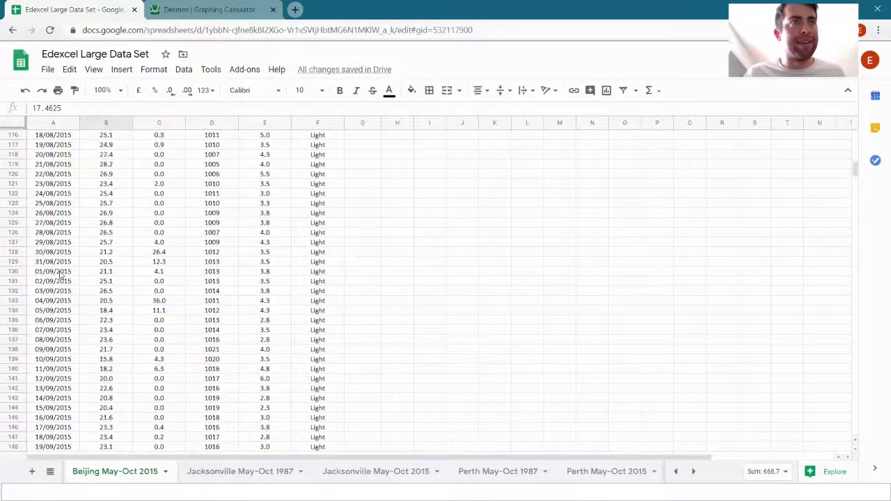
pyautogui.moveTo(117, 275); pyautogui.dragTo(119, 412)
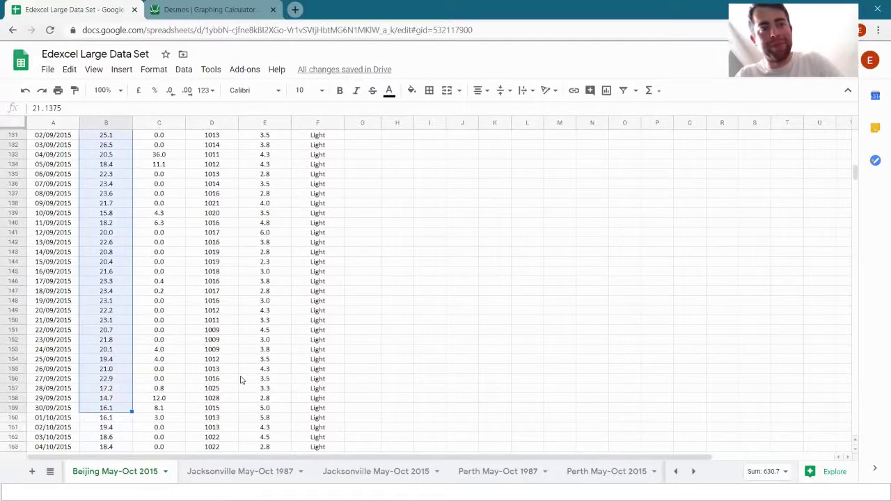
pyautogui.hotkey('ctrl', 'c')
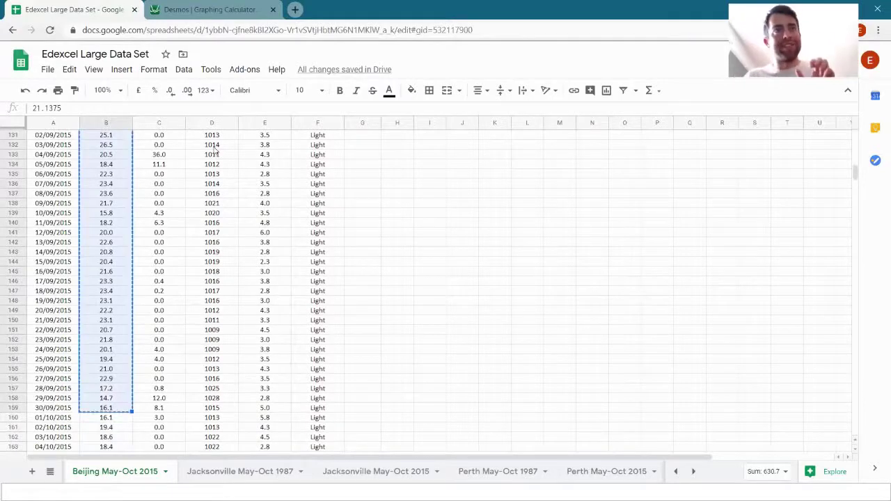
pyautogui.hotkey('ctrl', 'Tab')
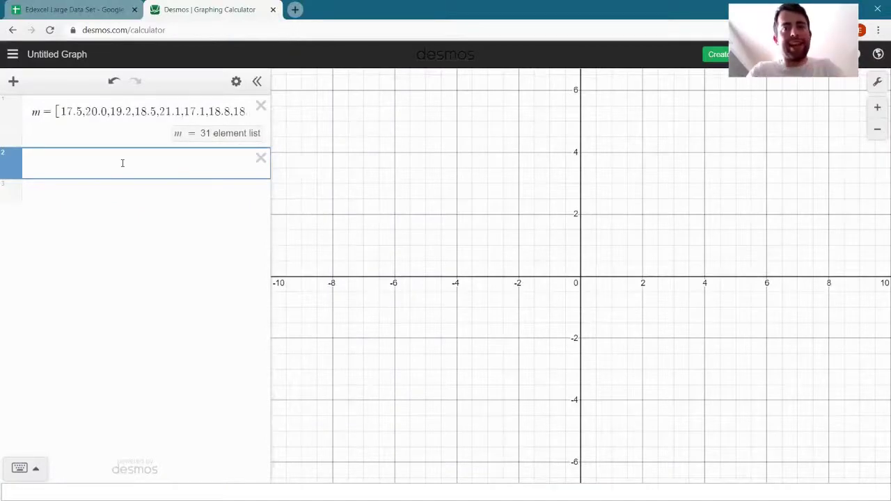
# Paste the September temperatures into Desmos as list s.
pyautogui.write('s=')
pyautogui.hotkey('ctrl', 'v')
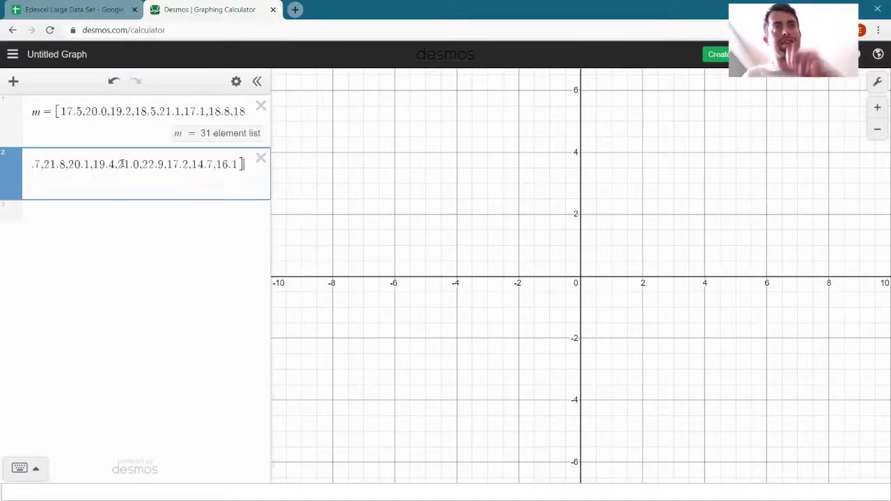
pyautogui.press('Return')
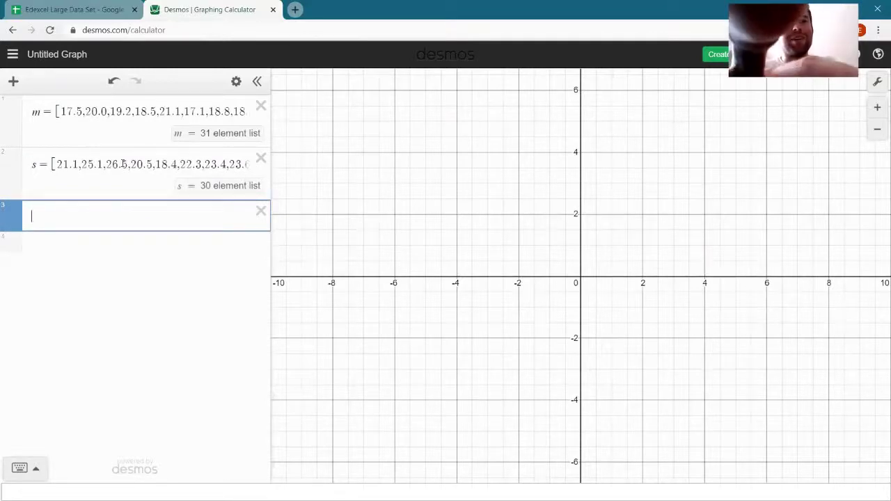
# Add stats(m) and stats(s), giving medians of 22.8 for May and 21.35 for September.
pyautogui.write('std')
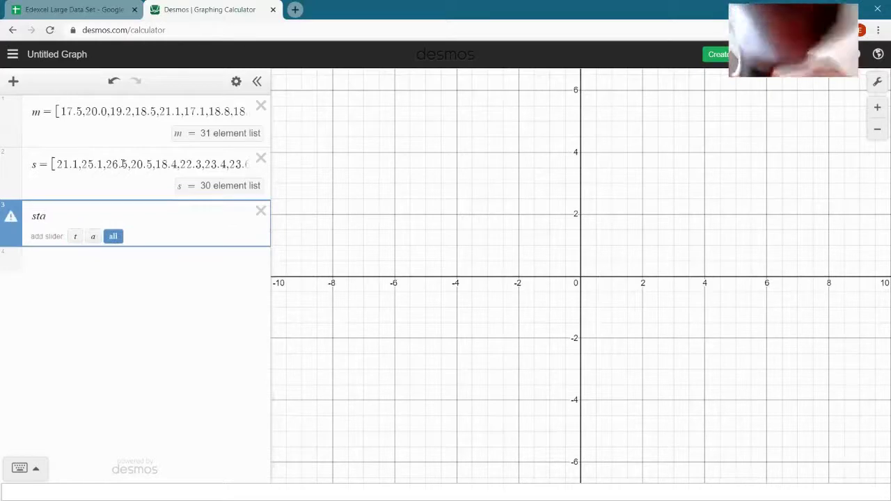
pyautogui.press('BackSpace')
pyautogui.write('ats')
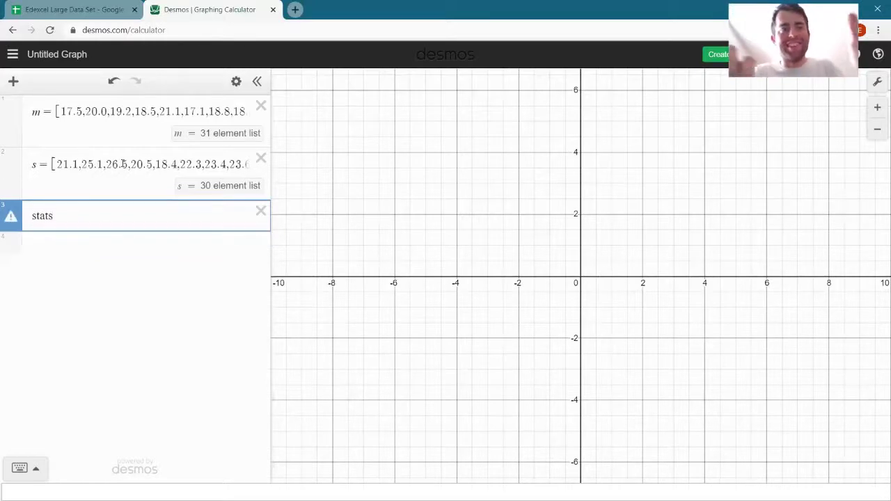
pyautogui.write('(m)')
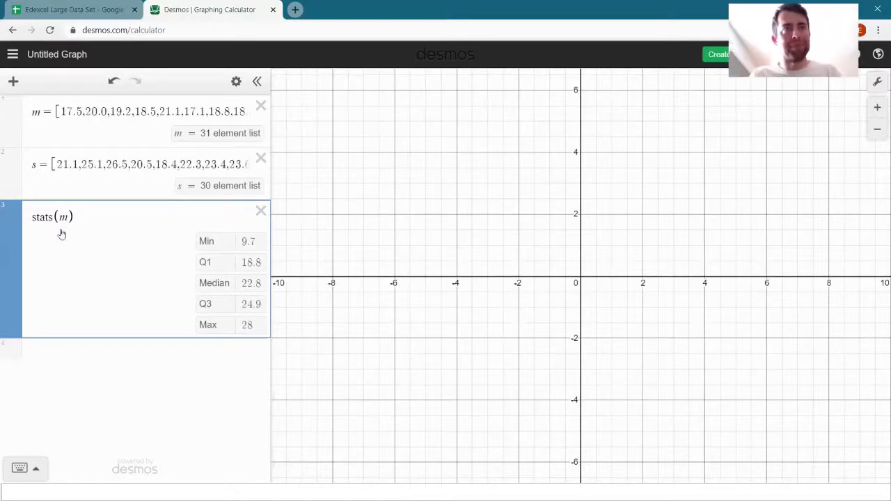
pyautogui.click(64, 355)
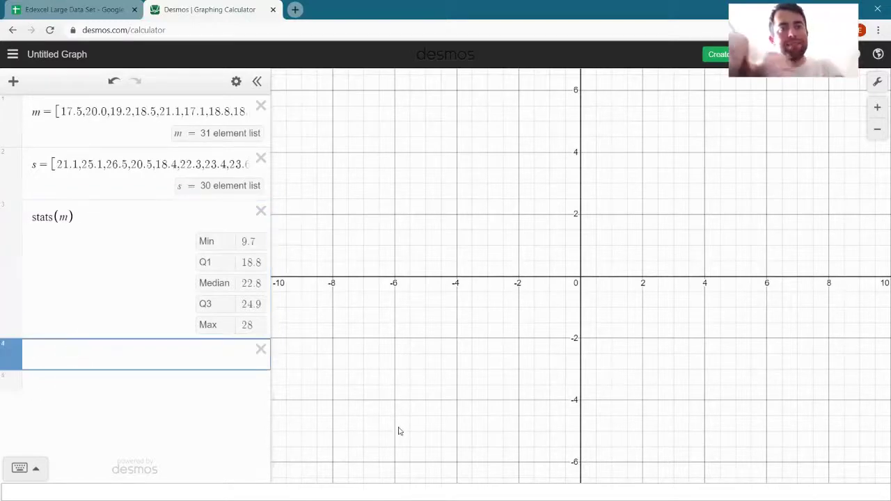
pyautogui.write('stats(s')
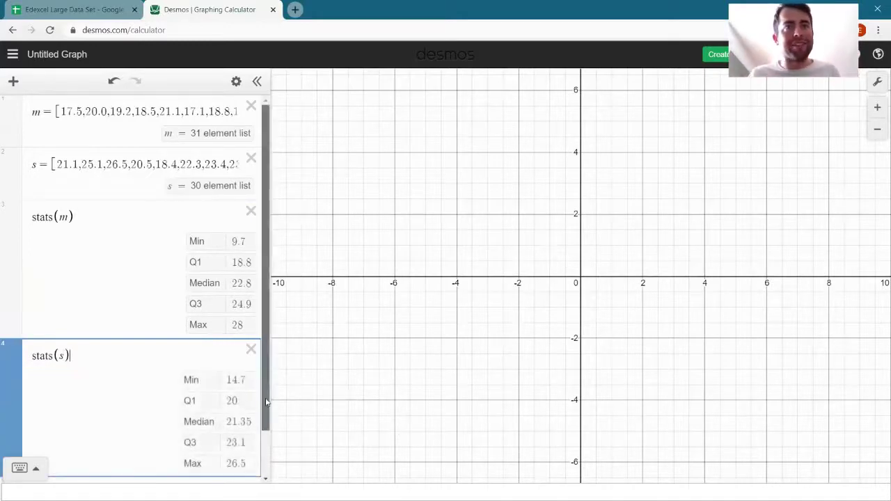
pyautogui.scroll(-1, 223, 320)
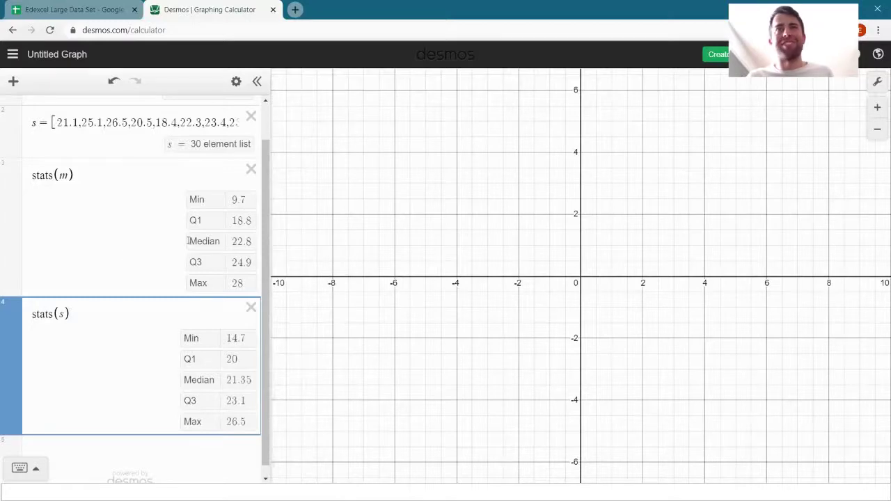
pyautogui.scroll(-1, 91, 416)
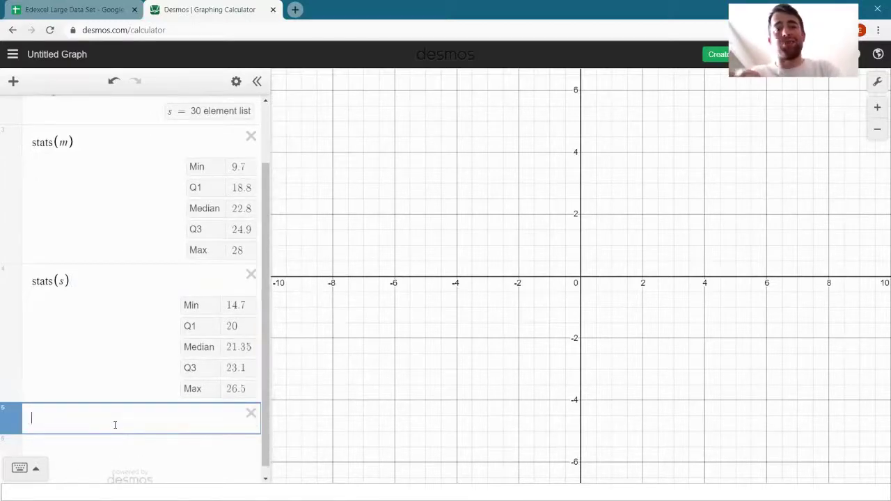
# Add mean(m) = 21.5741935484 and mean(s) = 21.0333333333, leaving an empty line below.
pyautogui.write('mean')
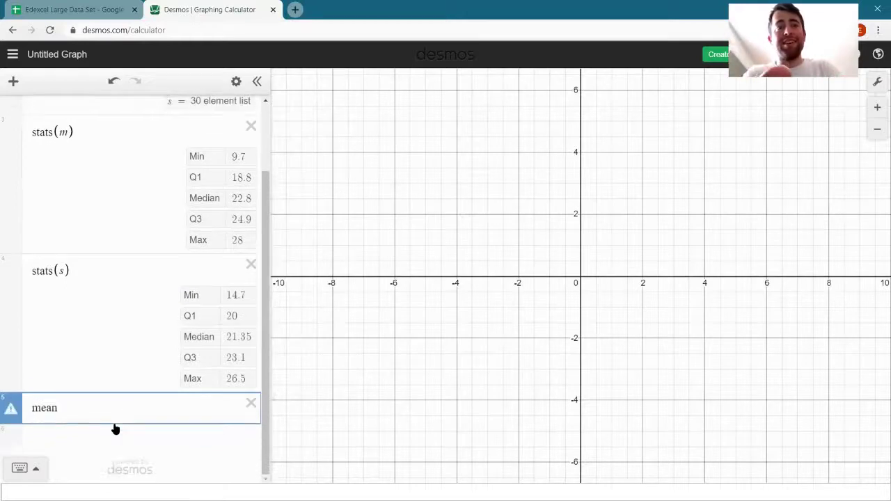
pyautogui.write('(m)')
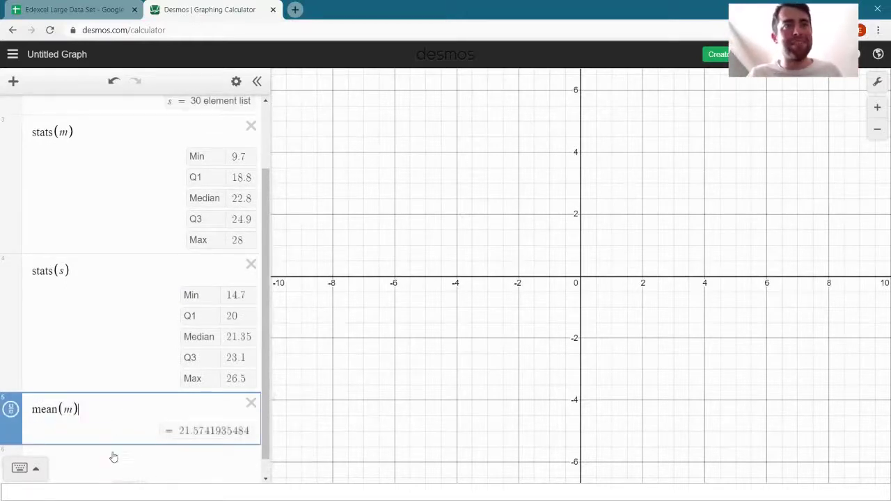
pyautogui.click(113, 454)
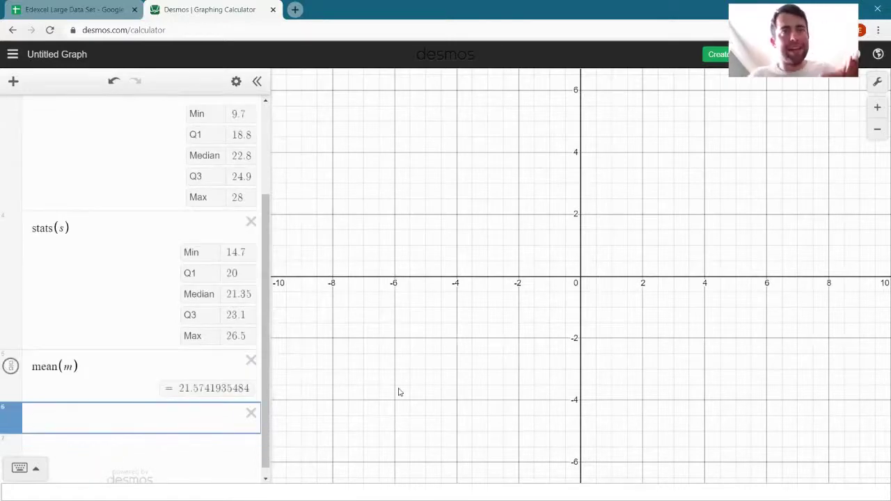
pyautogui.write('mean')
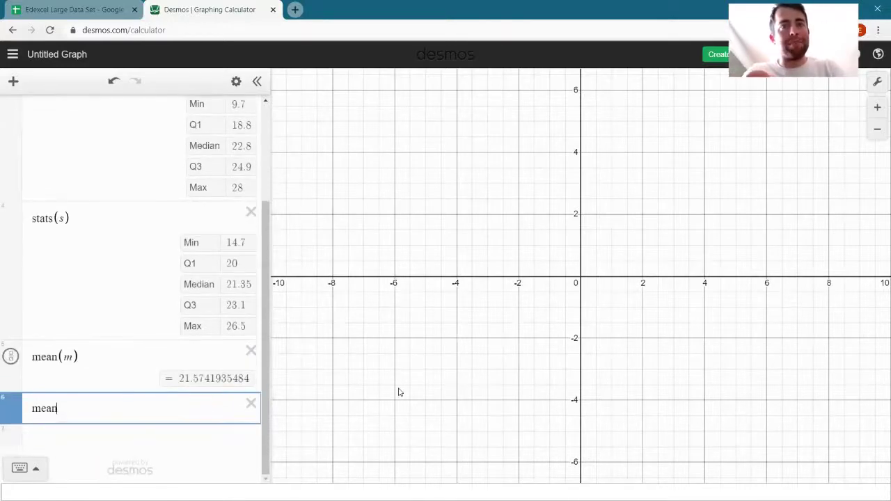
pyautogui.write('(s)')
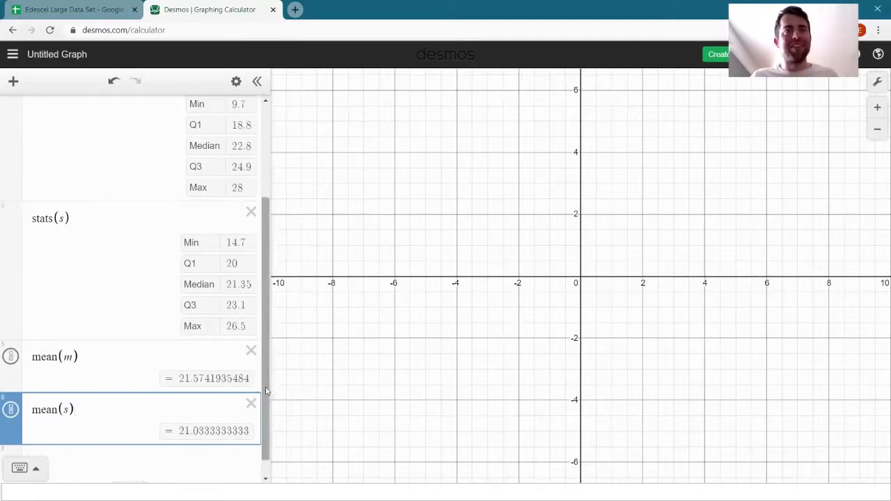
pyautogui.scroll(-1, 167, 445)
pyautogui.click(130, 445)
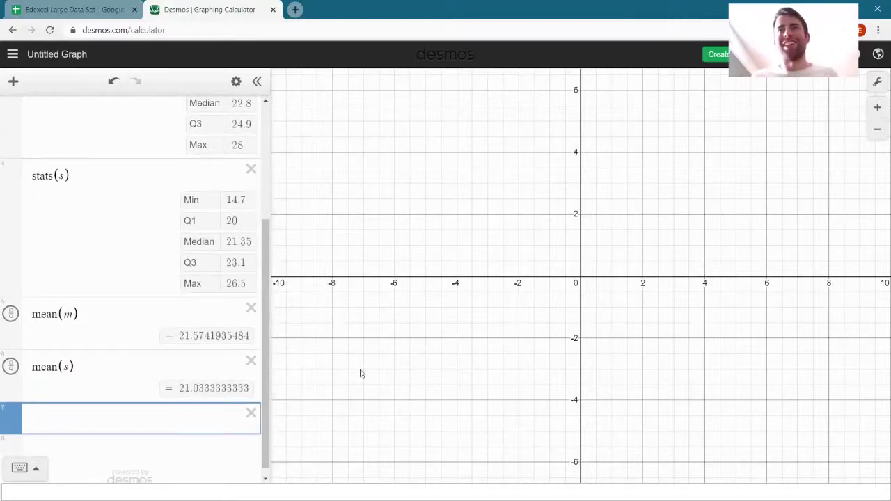
pyautogui.moveTo(700, 223); pyautogui.dragTo(545, 293)
# Plot boxplot(m) and zoom out so its full 9.7–28 span is visible.
pyautogui.click(62, 420)
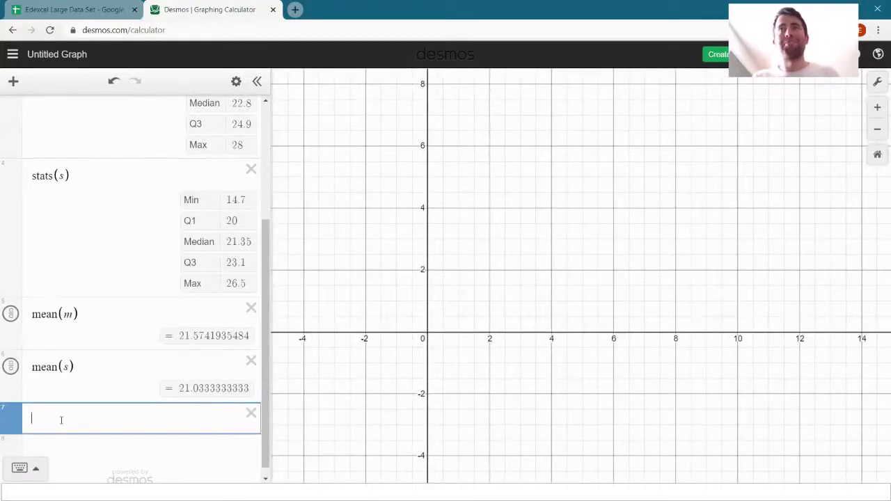
pyautogui.write('bo')
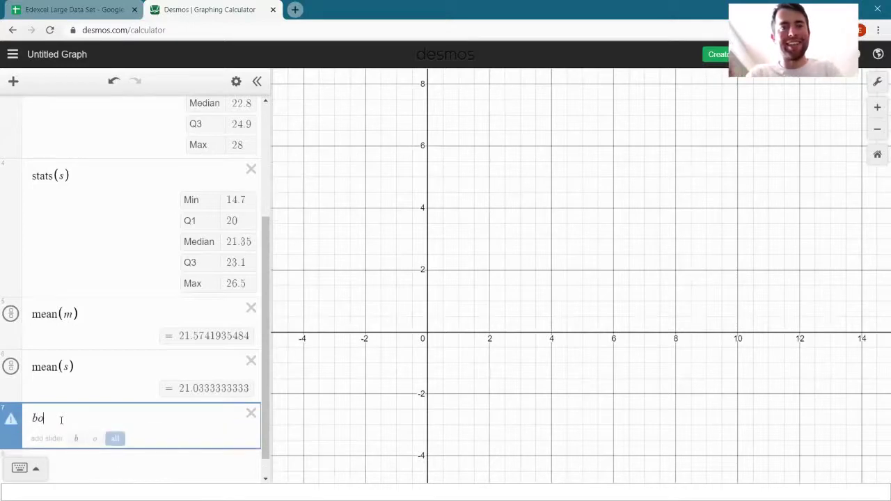
pyautogui.write('xplot')
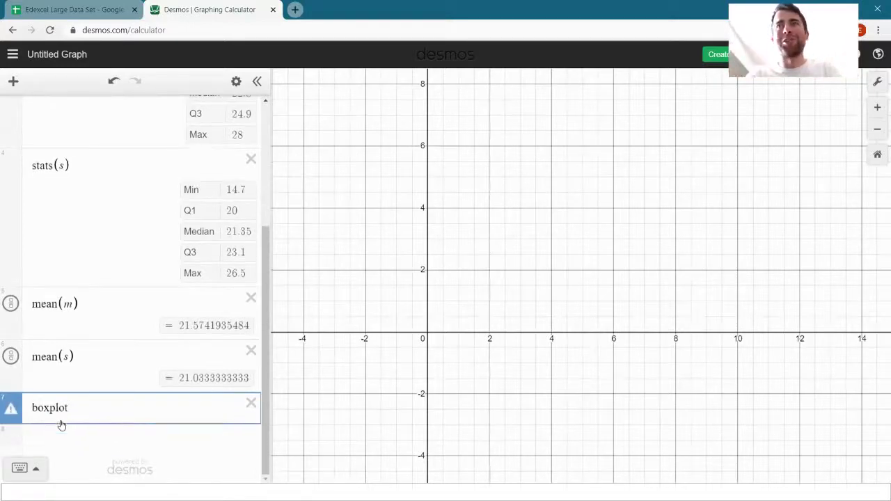
pyautogui.write('(m')
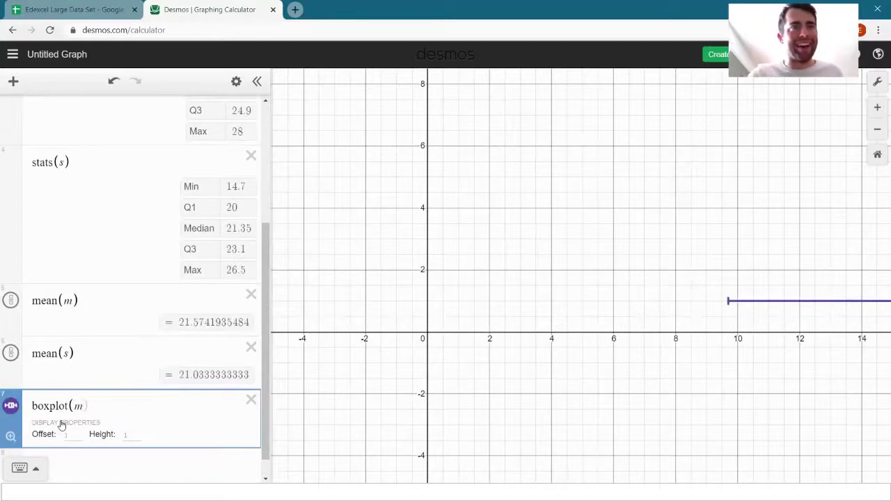
pyautogui.press('Return')
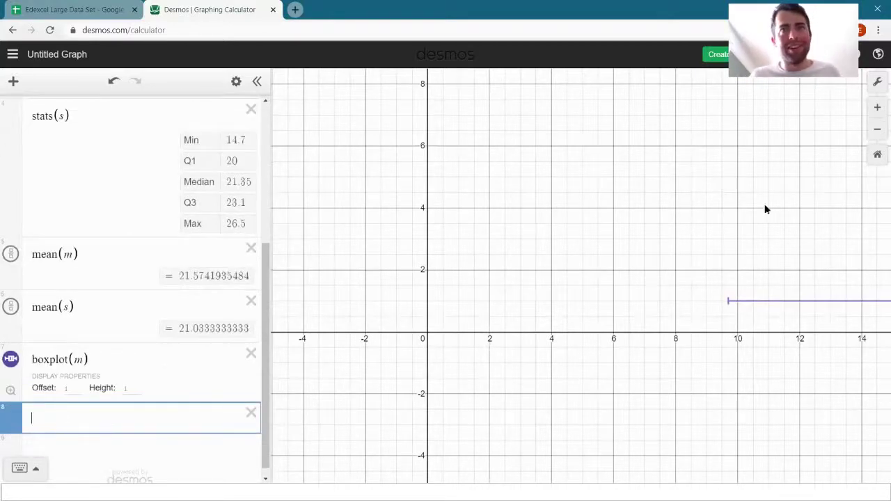
pyautogui.click(655, 252)
pyautogui.moveTo(655, 253); pyautogui.dragTo(605, 229)
pyautogui.scroll(-4, 625, 239)
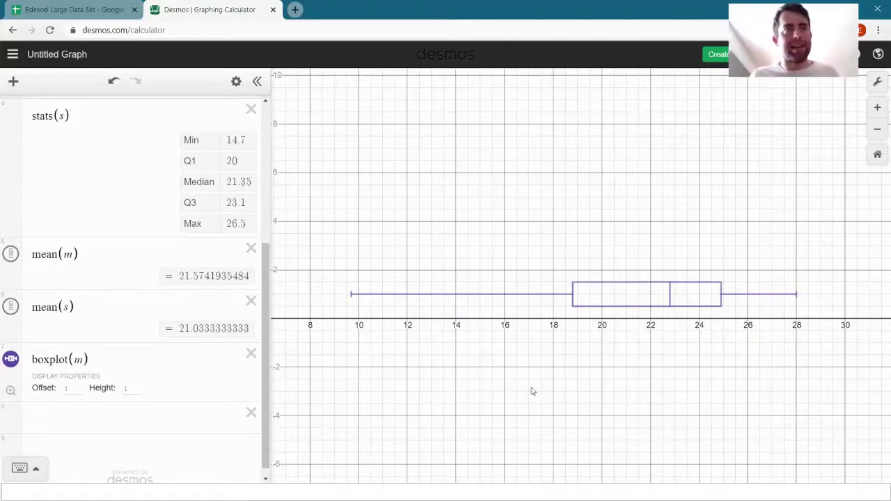
# Add boxplot(s) with offset 3 above the May plot and centre both plots.
pyautogui.click(83, 412)
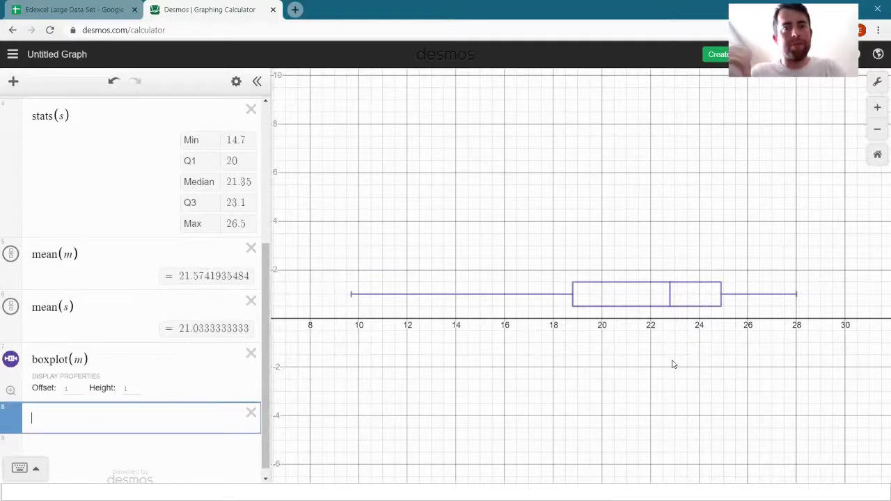
pyautogui.write('boxplot')
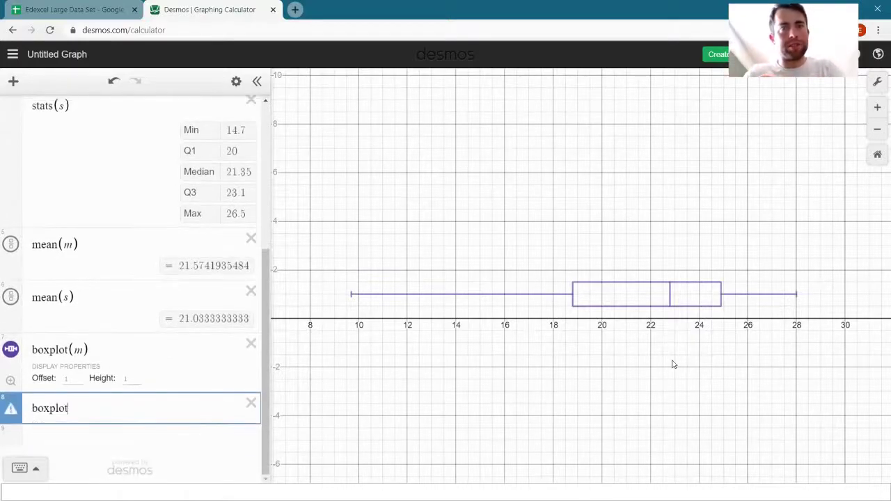
pyautogui.write('(s)')
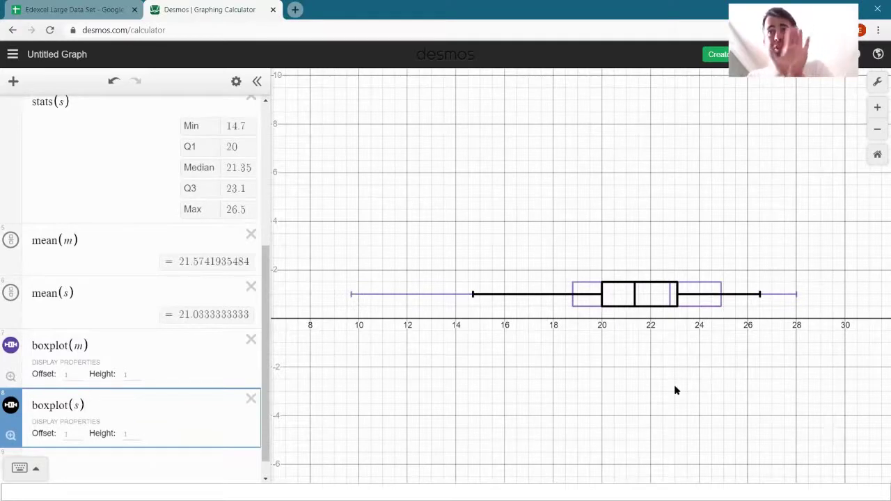
pyautogui.click(72, 432)
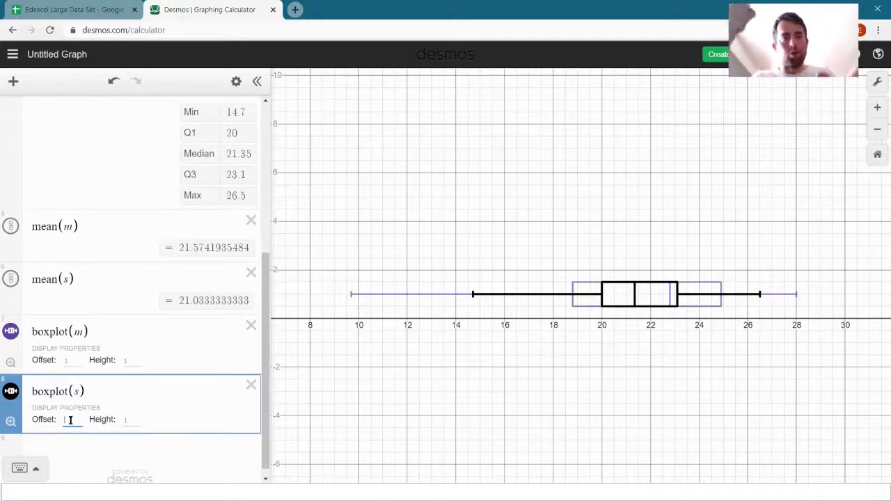
pyautogui.write('3')
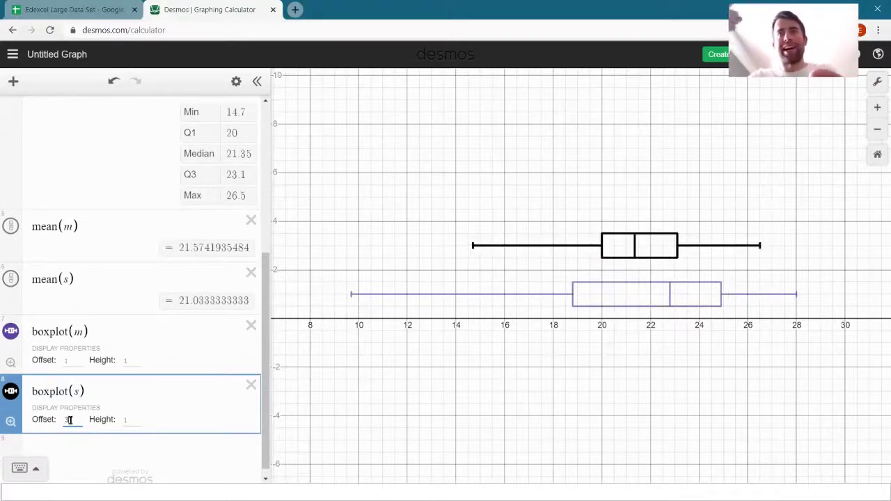
pyautogui.click(423, 176)
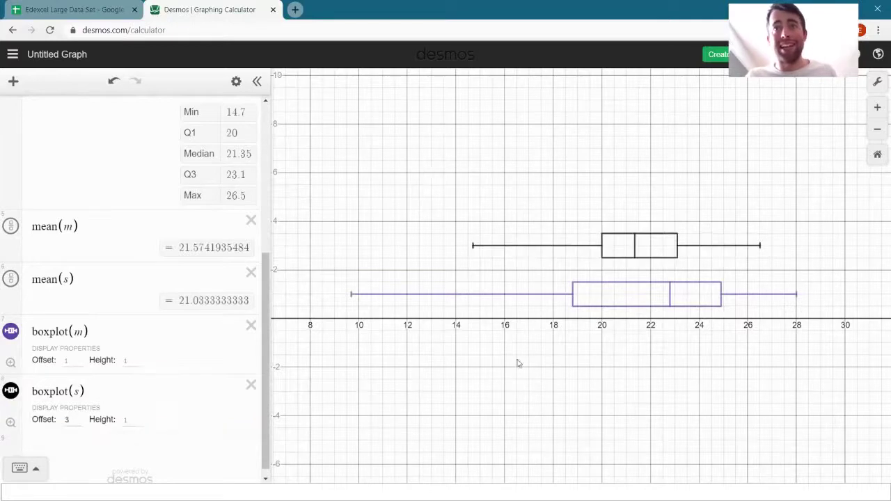
pyautogui.moveTo(568, 378); pyautogui.dragTo(554, 388)
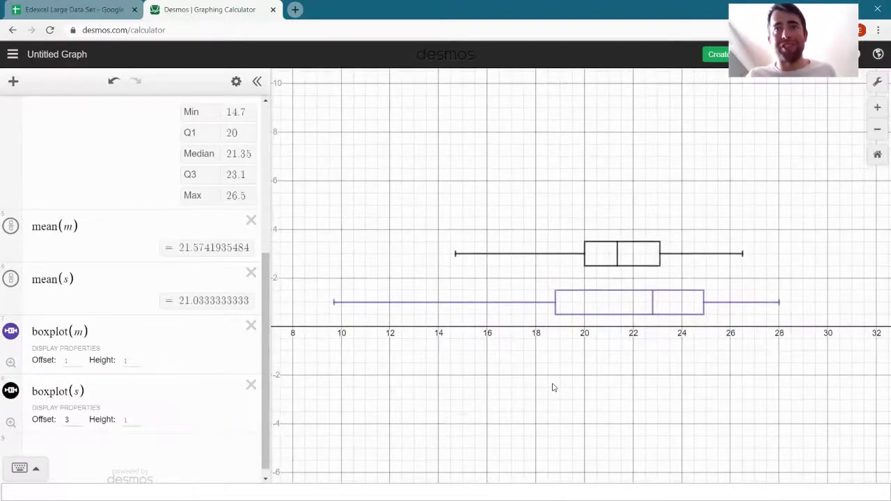
pyautogui.moveTo(394, 262); pyautogui.dragTo(400, 273)
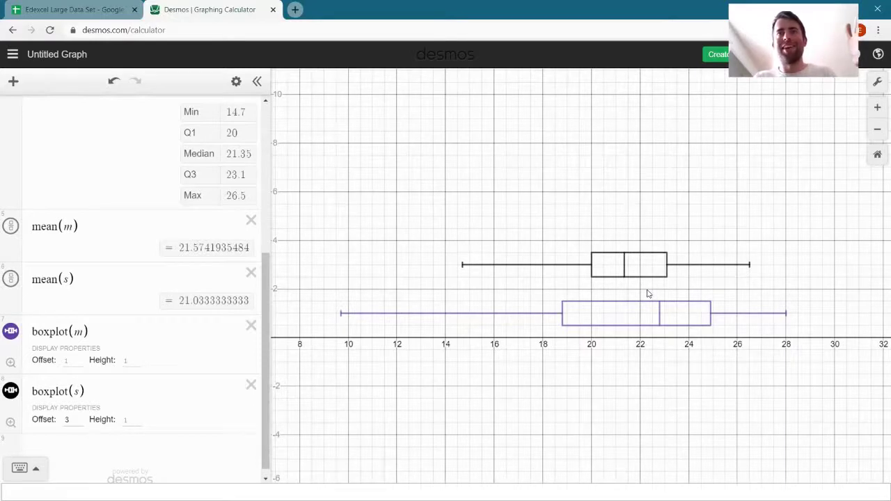
pyautogui.scroll(-1, 265, 372)
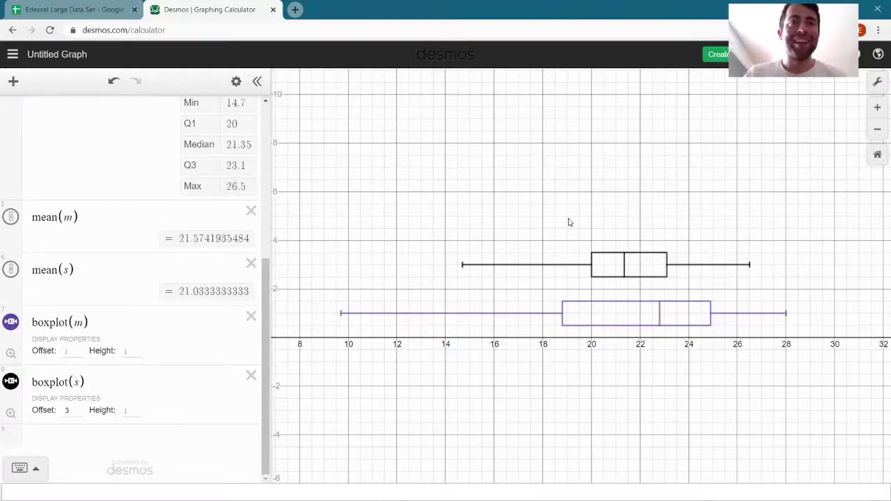
pyautogui.moveTo(267, 358); pyautogui.dragTo(284, 188)
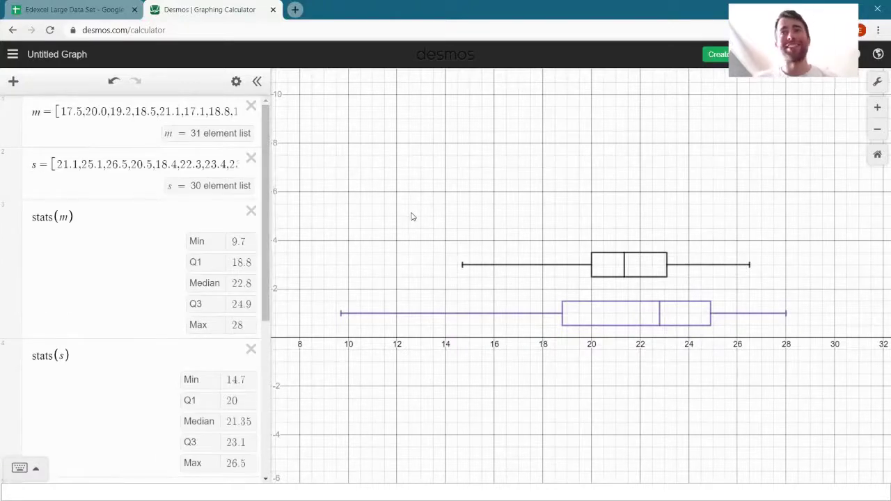
pyautogui.scroll(-4, 239, 390)
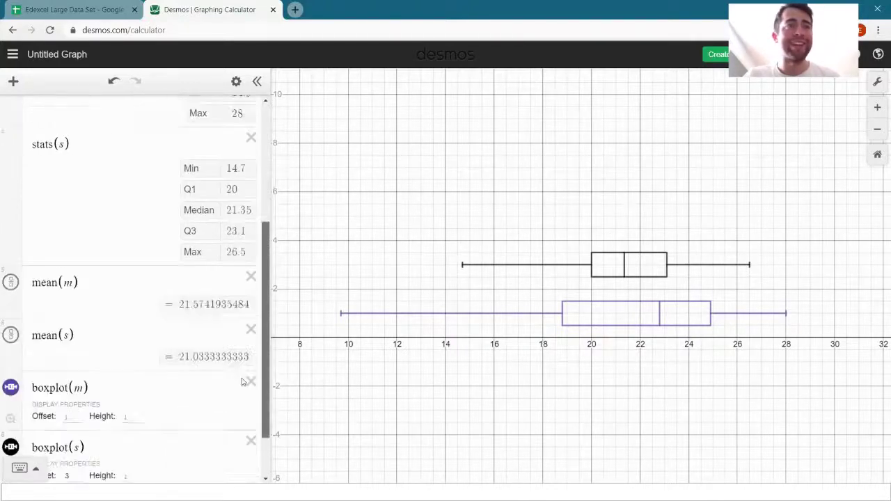